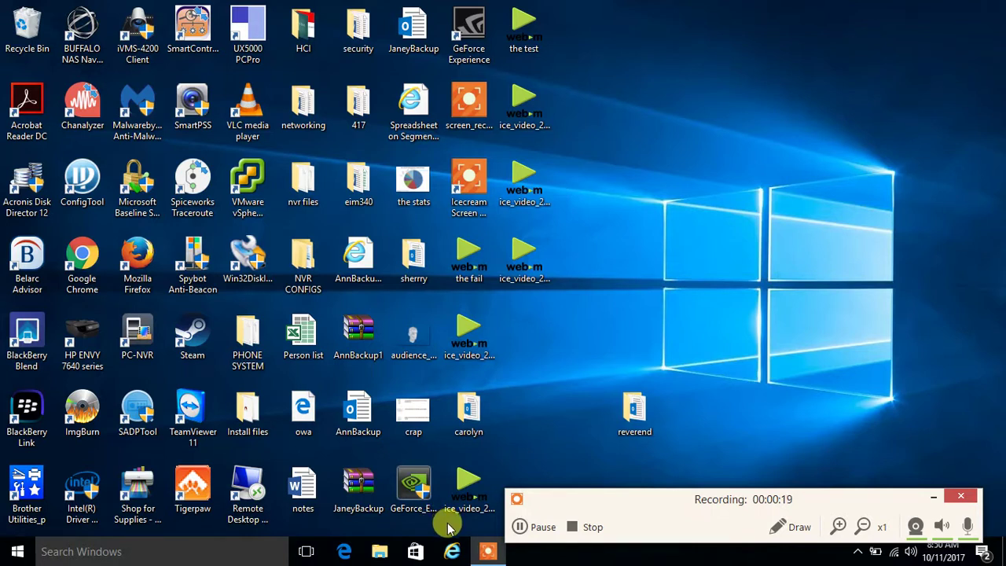
Launch Internet Explorer and go from the MSN page to home.sophos.com
left_click(454, 551)
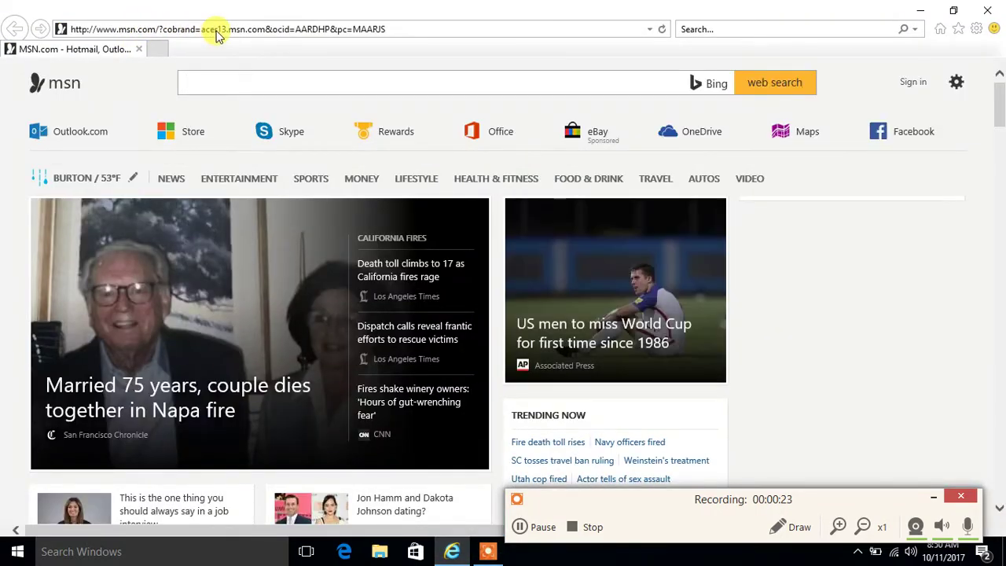
left_click(217, 30)
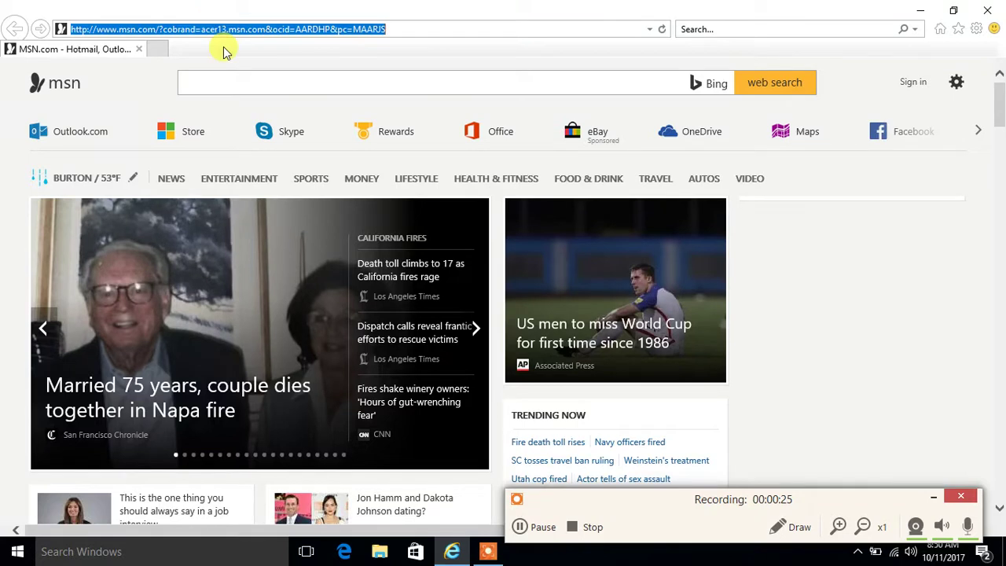
type("home.")
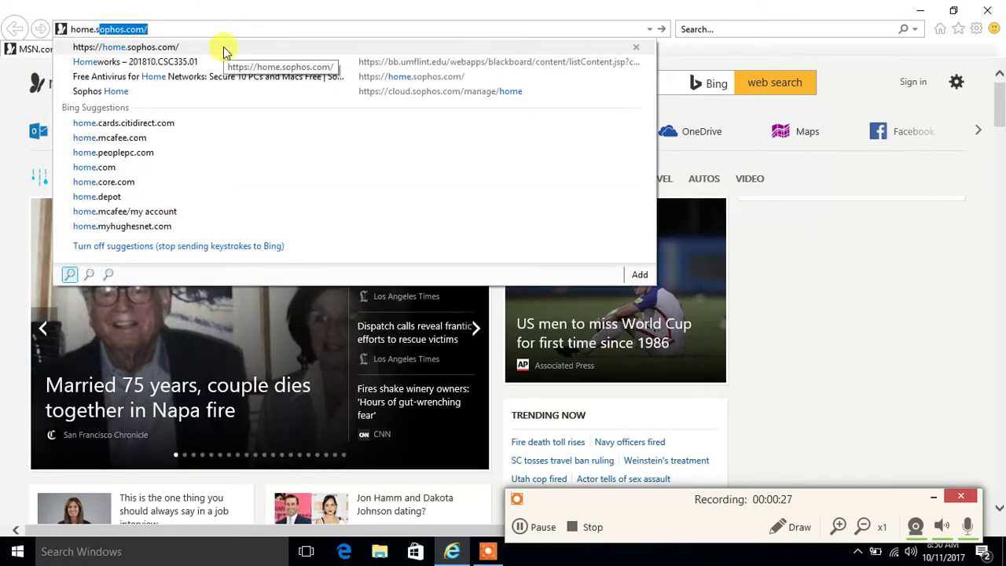
type("sophos.com")
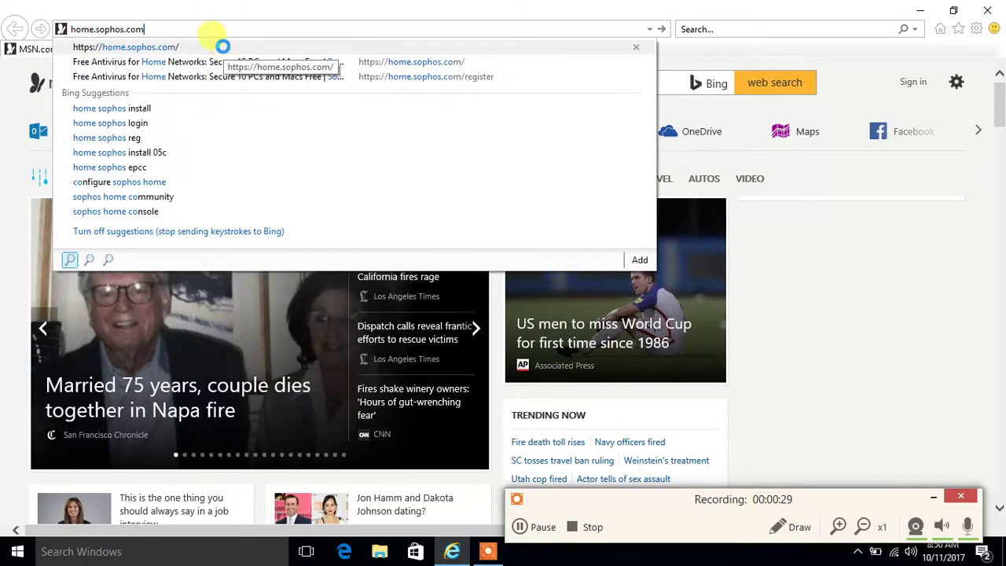
left_click(224, 46)
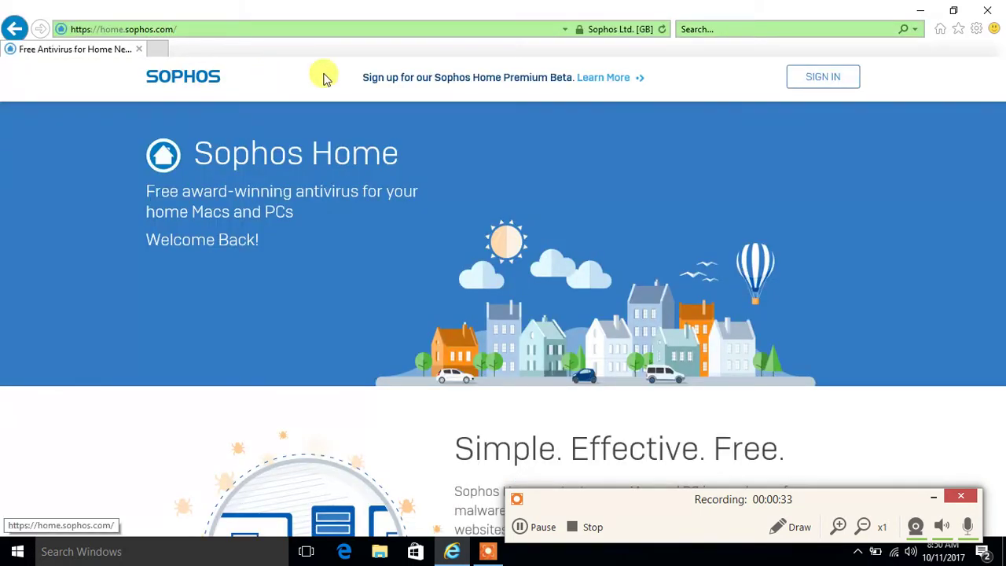
Open the Sophos Home sign-in form and enter the account e-mail address and password
left_click(818, 85)
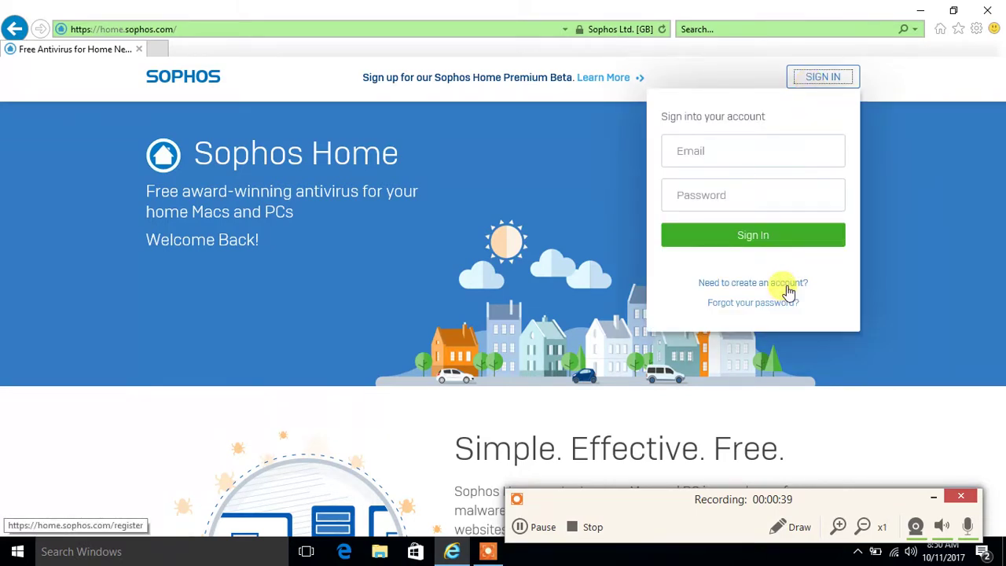
left_click(775, 145)
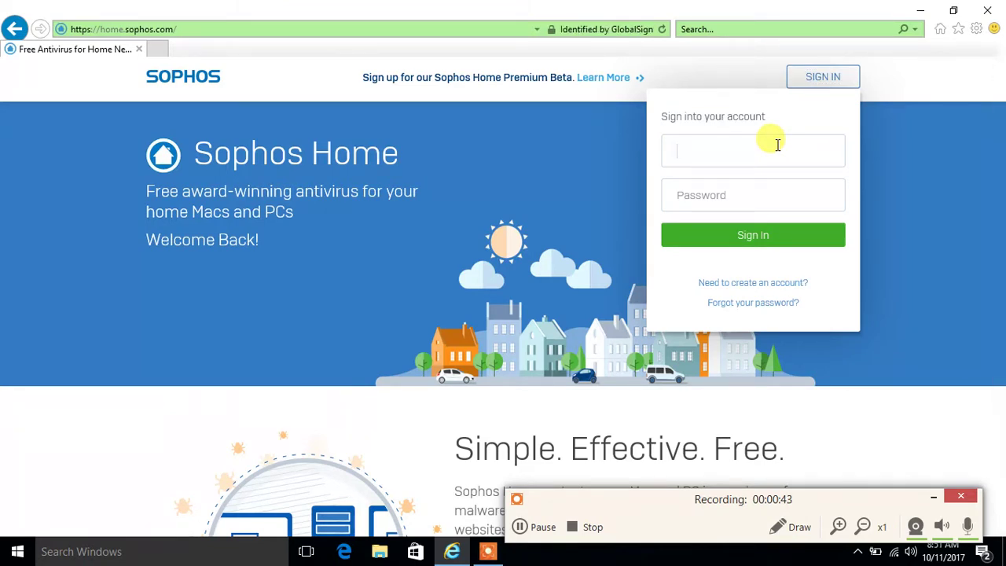
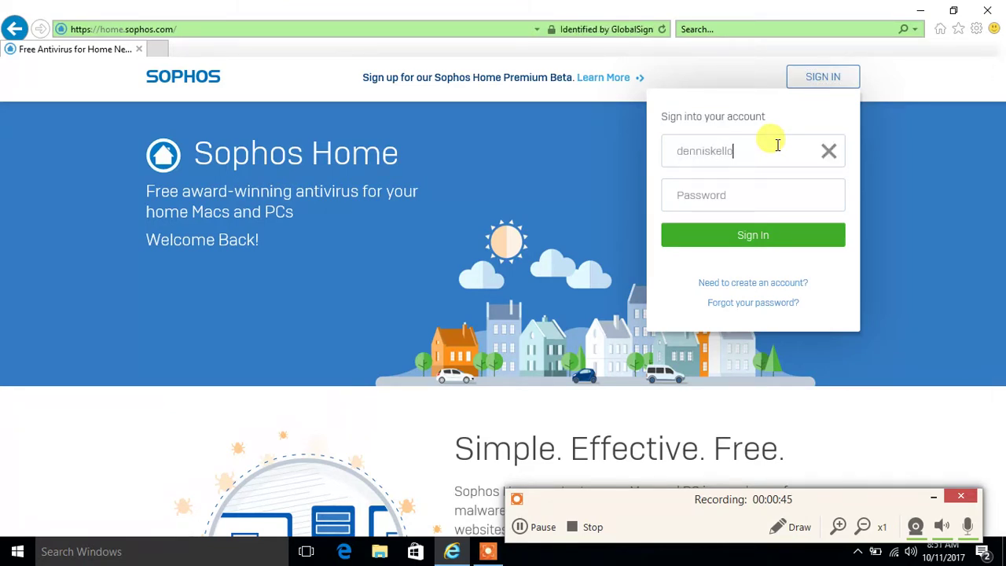
key("Tab")
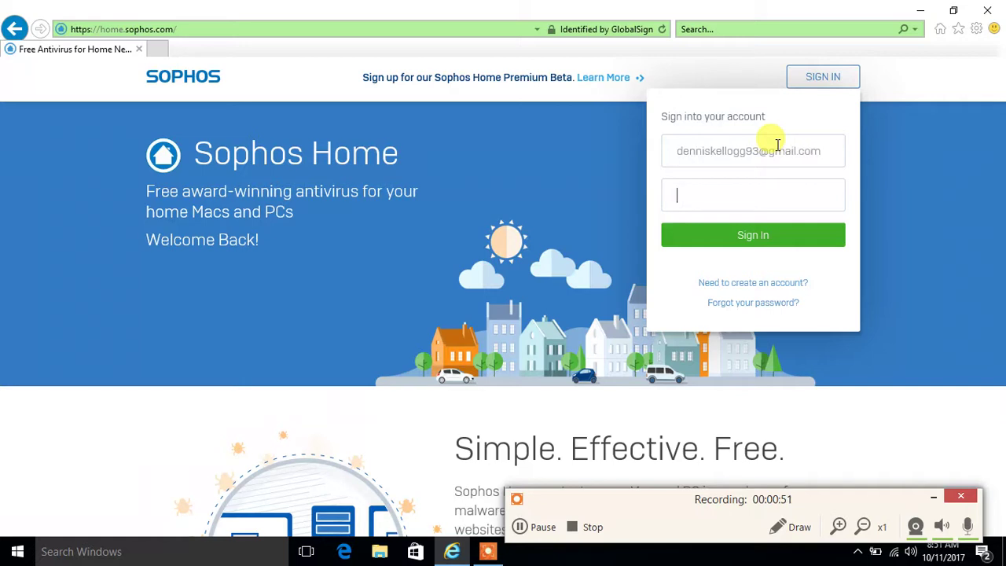
type("•••••")
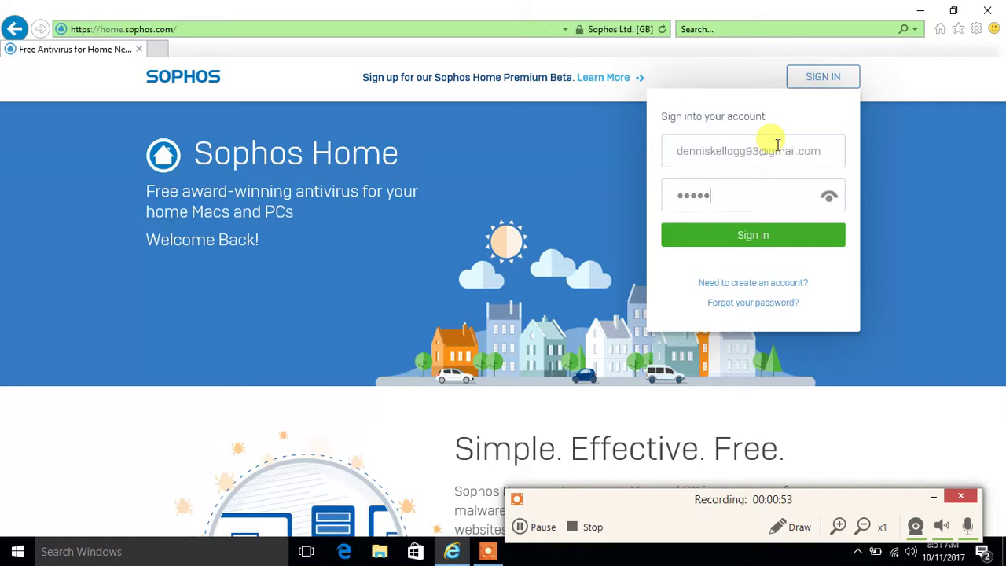
type("••••••")
Submit the sign-in and wait for the Dashboard listing two Secured devices
left_click(783, 235)
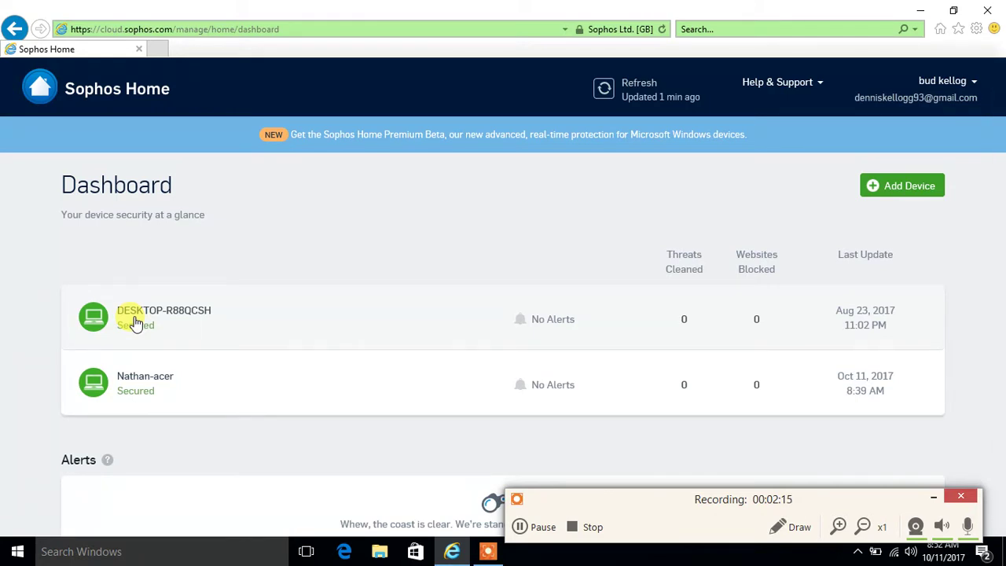
Open the DESKTOP-R88QCSH device page and scroll down to its Web Filtering section
left_click(136, 323)
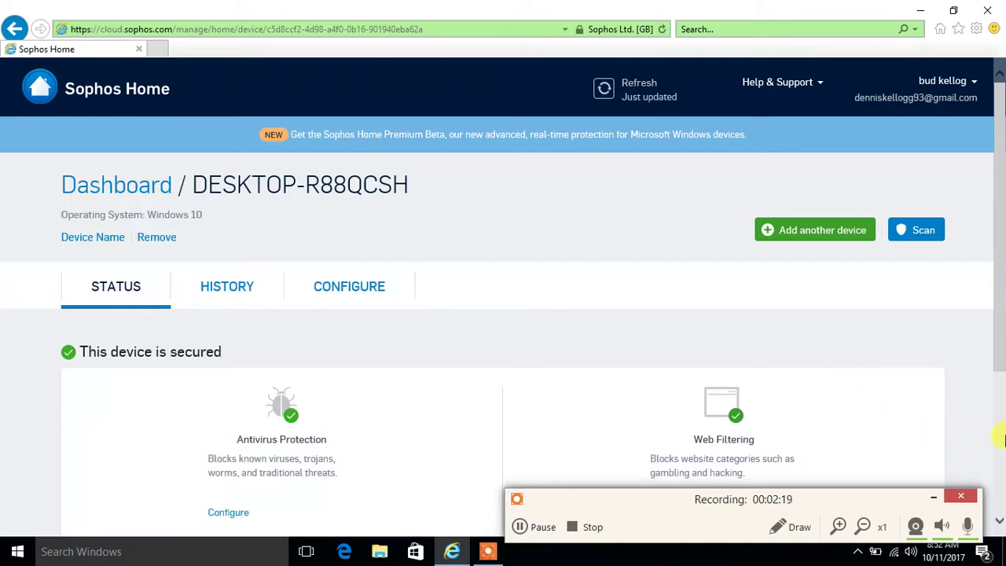
scroll(999, 528, "down", 2)
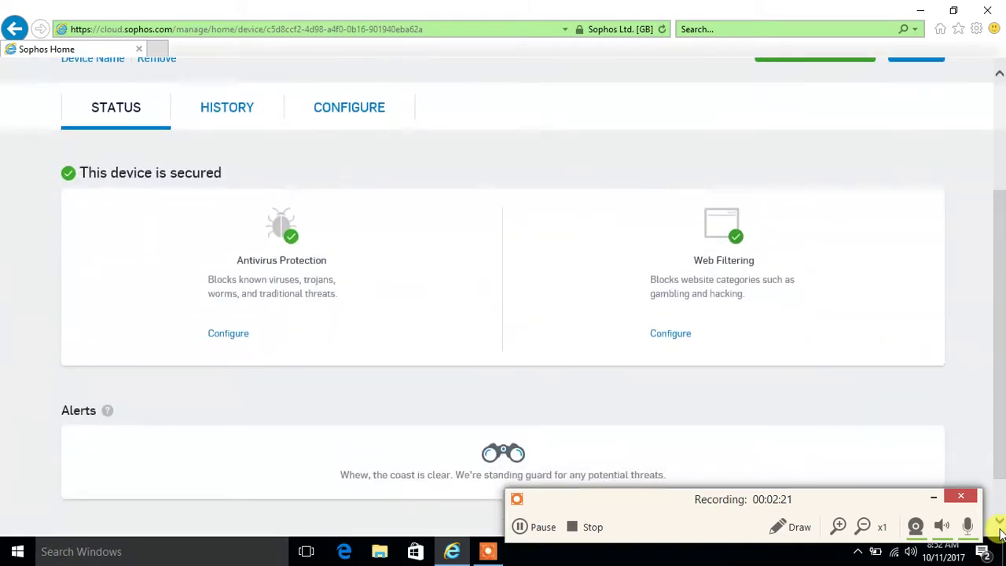
scroll(1001, 534, "down", 1)
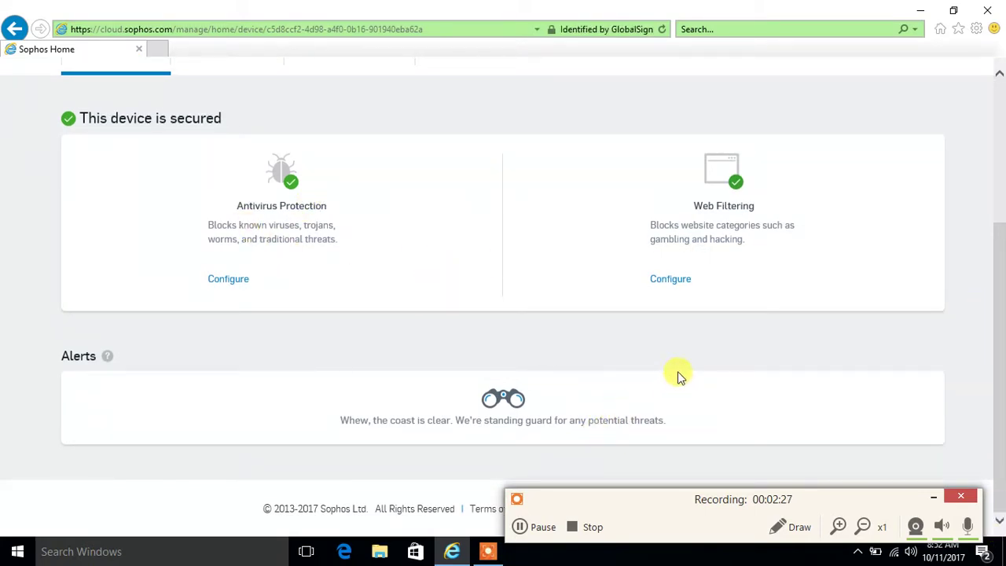
left_click(671, 281)
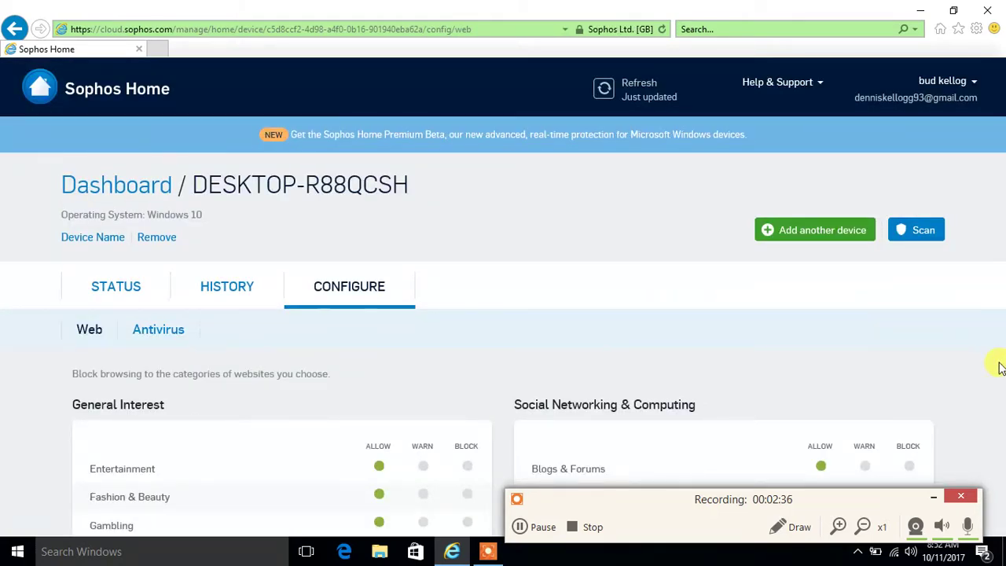
scroll(999, 449, "down", 5)
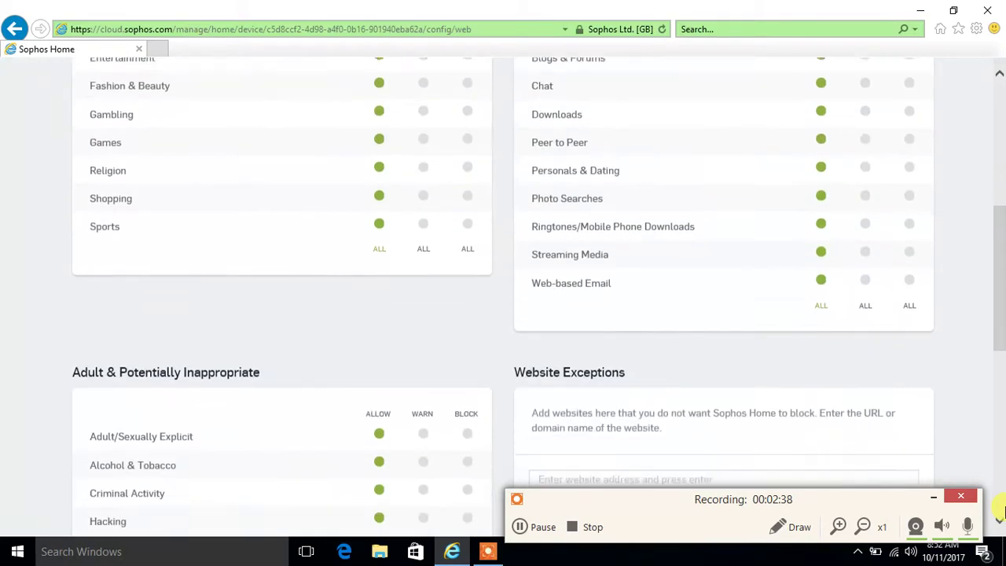
left_click(1000, 74)
left_click(999, 74)
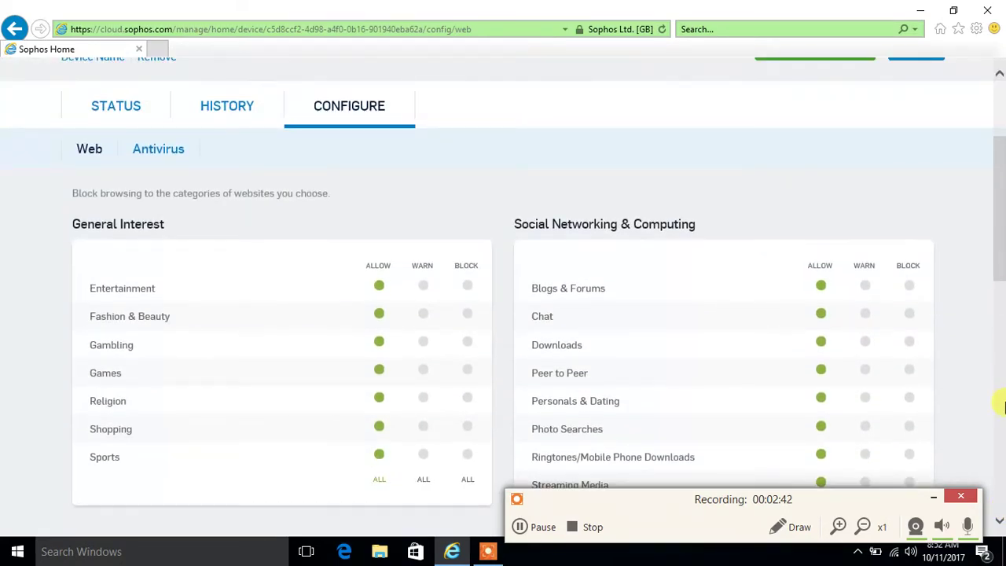
left_click(1000, 521)
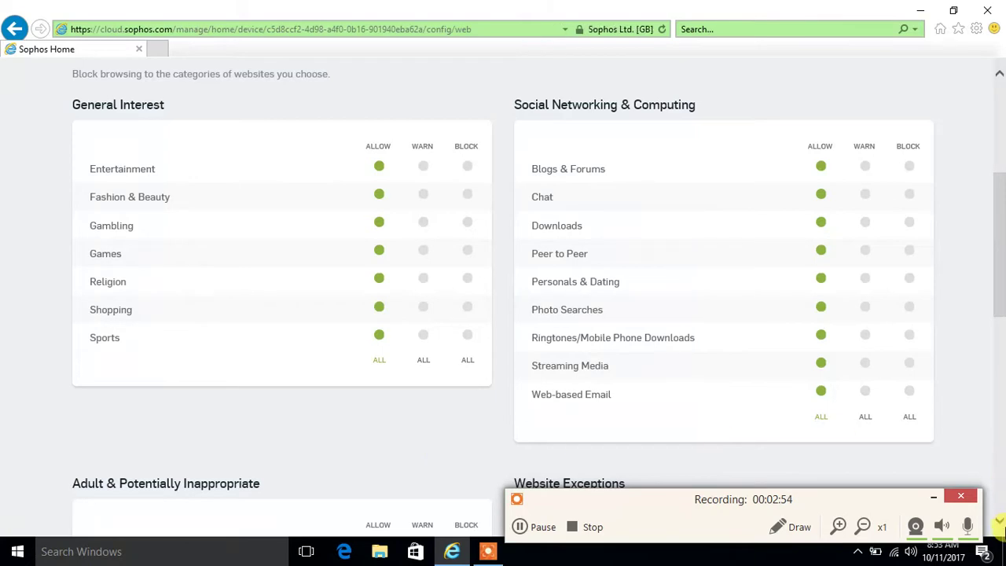
scroll(1001, 527, "down", 4)
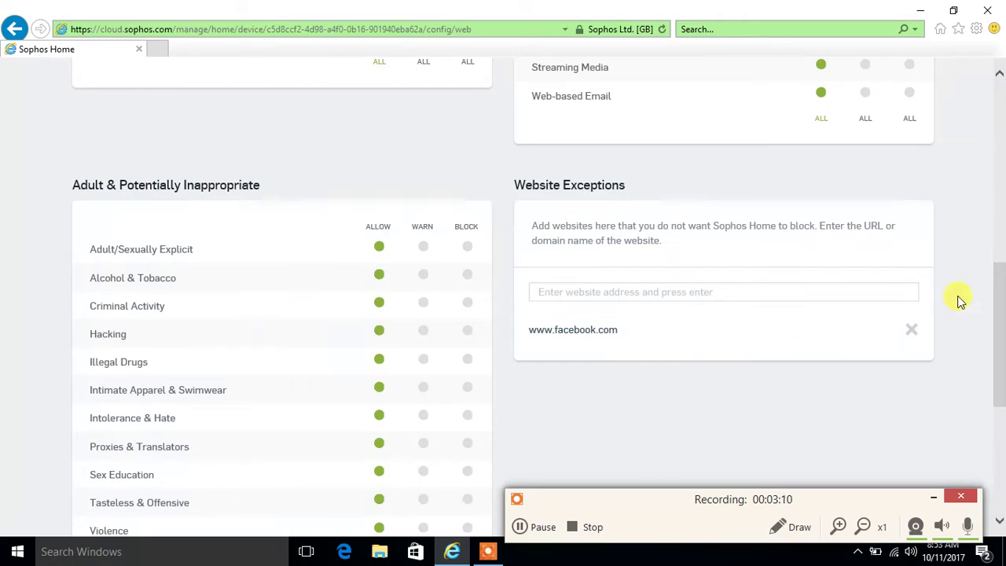
left_click(999, 76)
left_click(999, 76)
left_click(1000, 76)
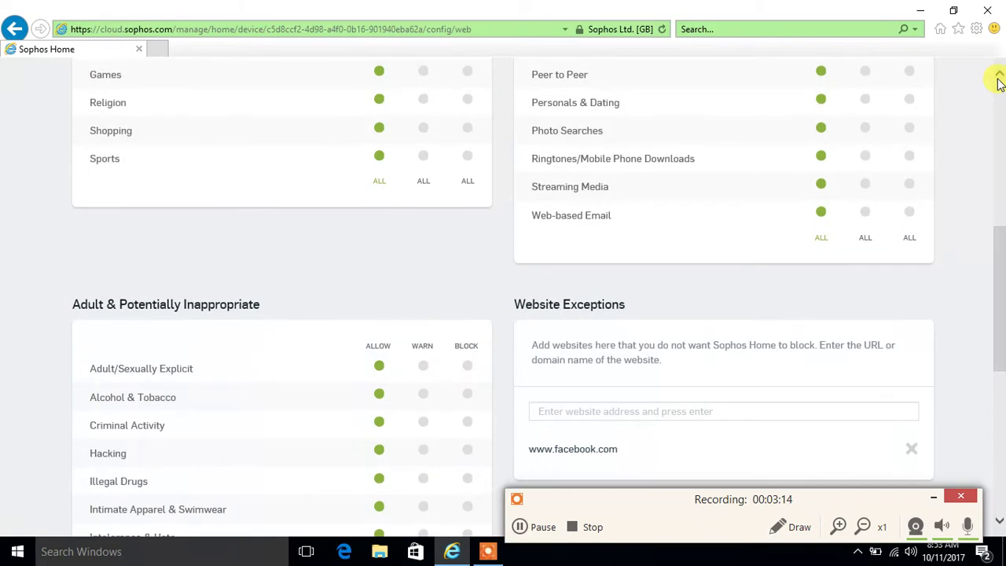
left_click(999, 79)
left_click(1000, 78)
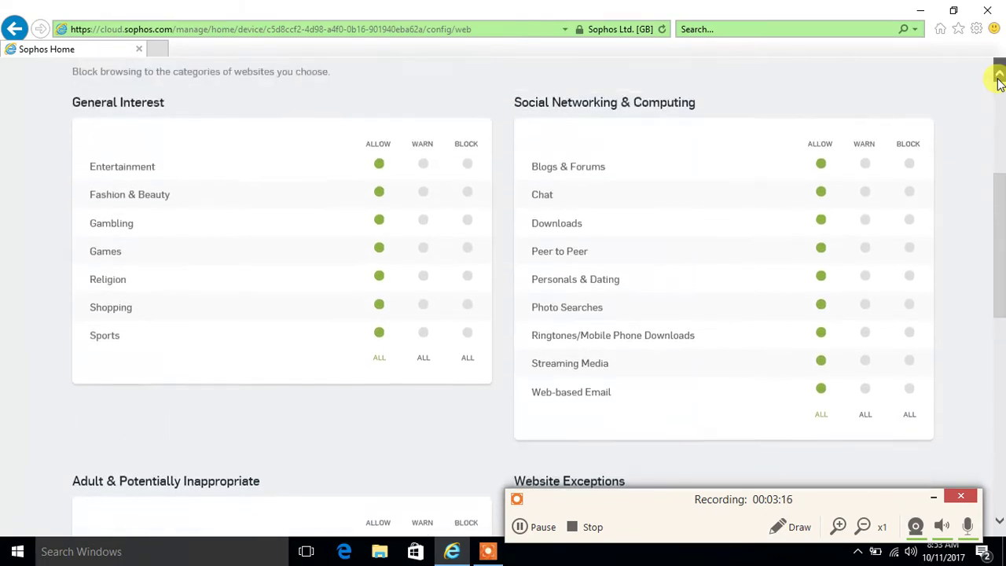
left_click(999, 78)
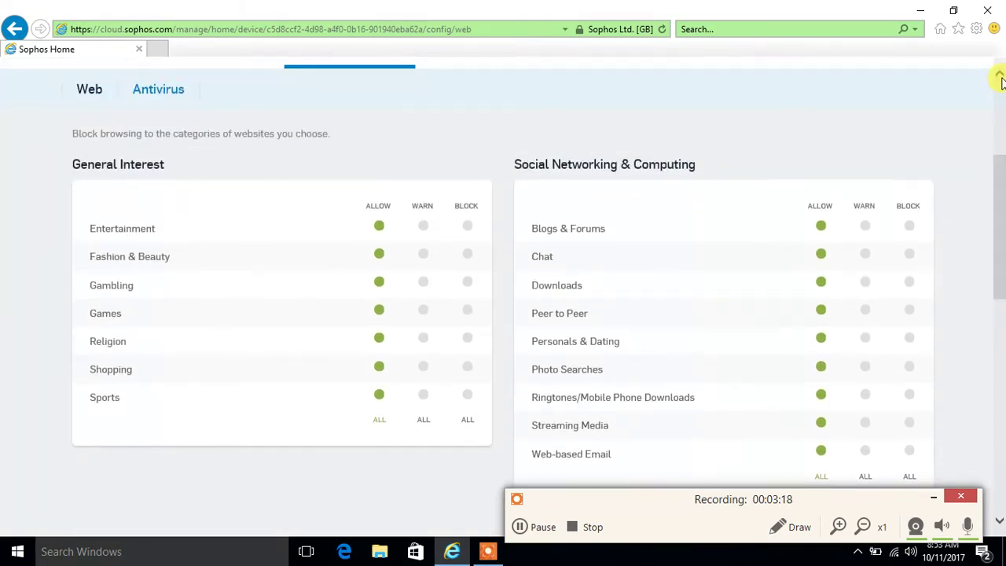
left_click(999, 522)
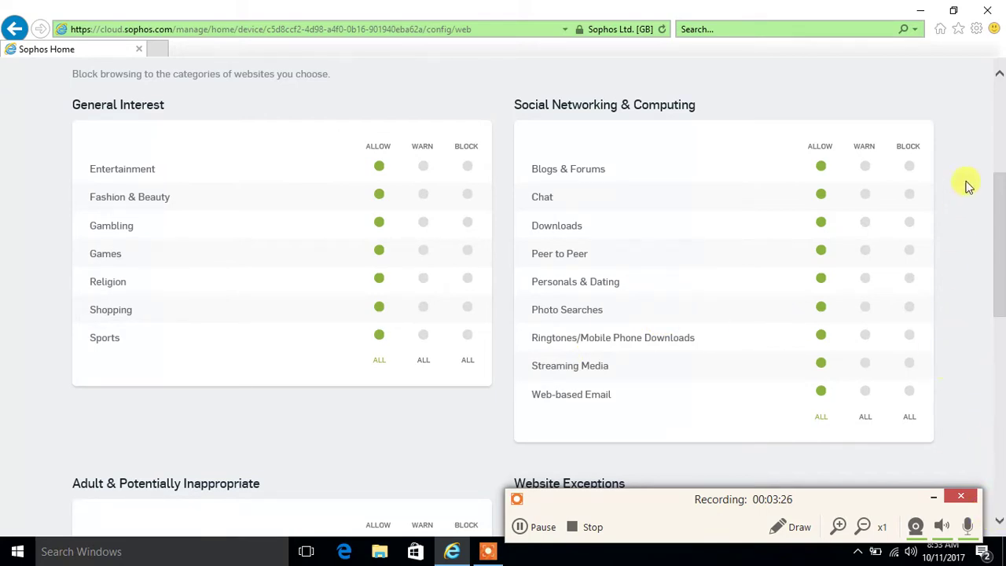
left_click(911, 170)
left_click(910, 195)
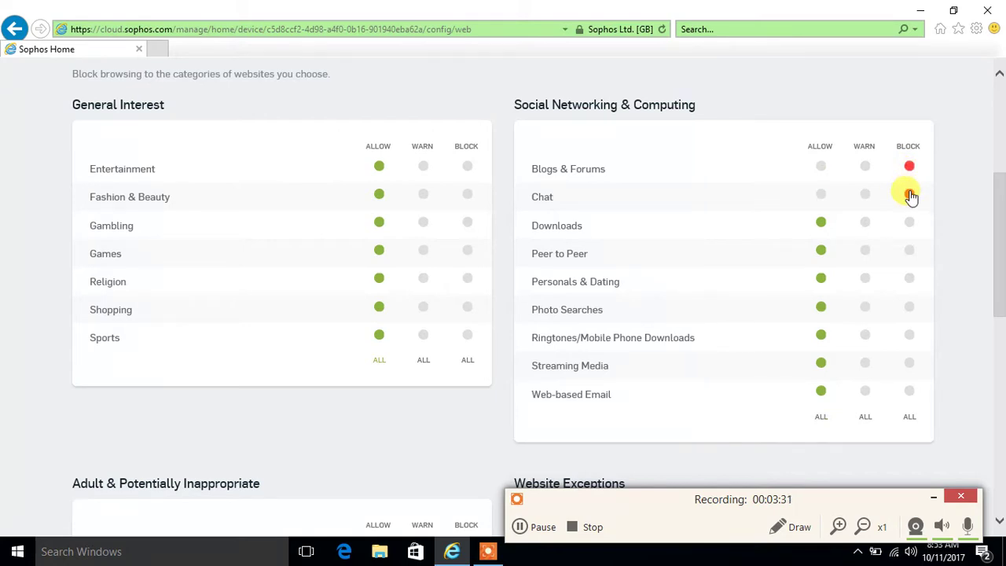
left_click(822, 170)
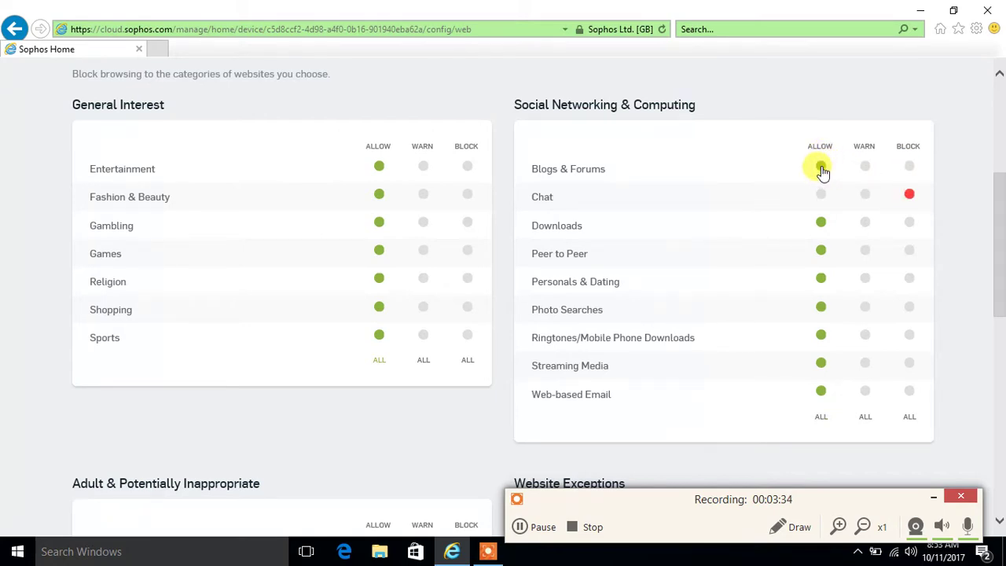
left_click(821, 198)
left_click(1000, 520)
scroll(999, 525, "down", 3)
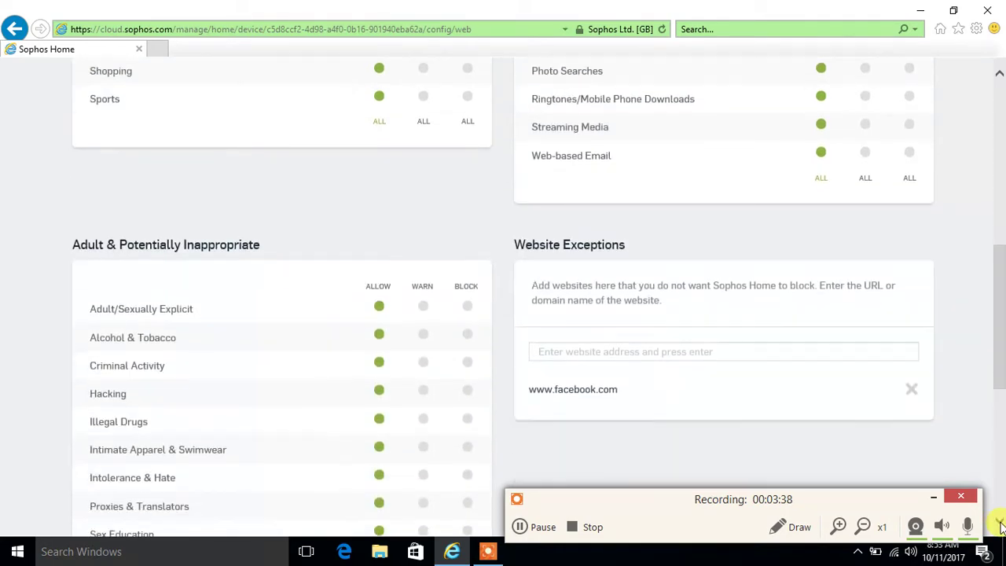
left_click(753, 351)
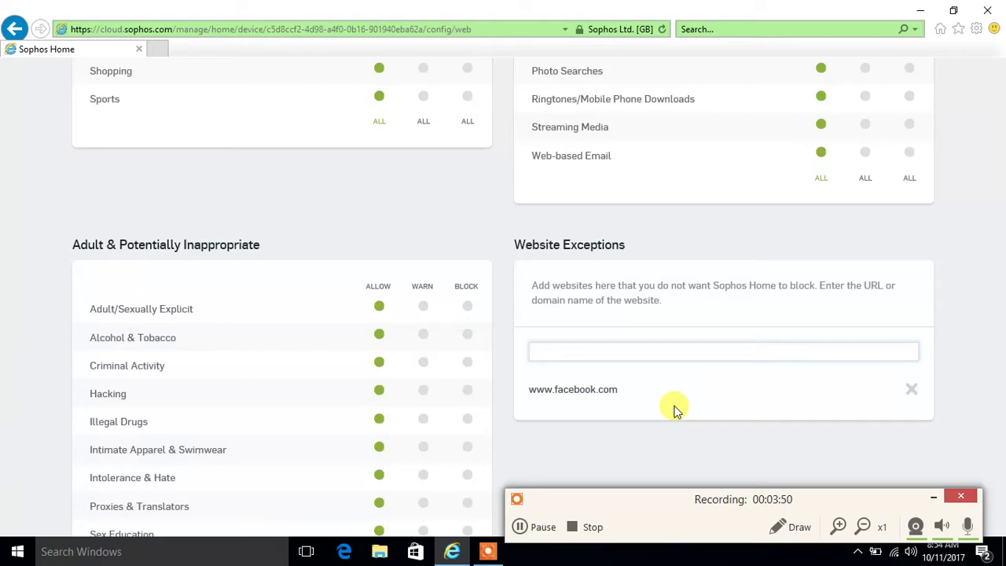
type("www.espn.com")
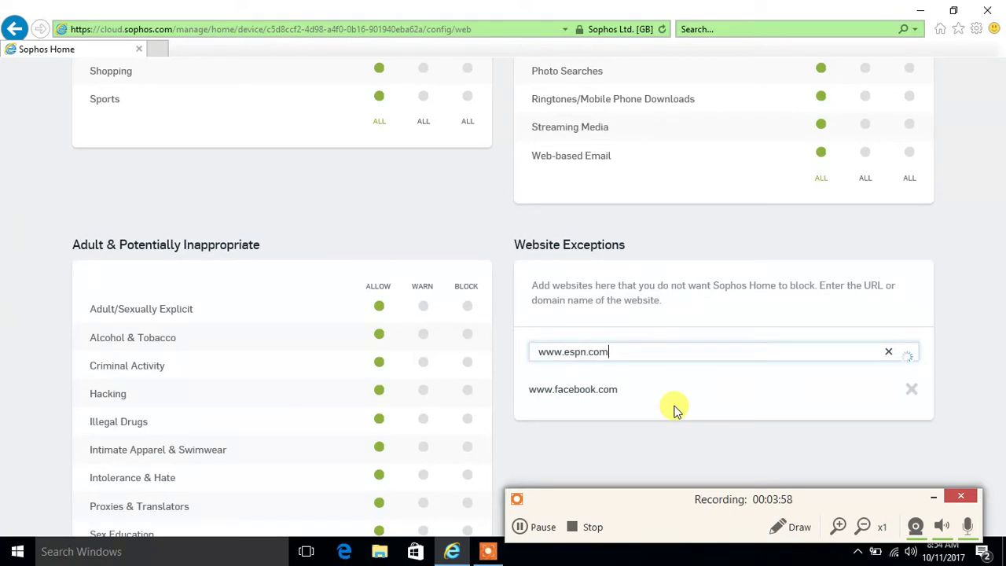
key("Return")
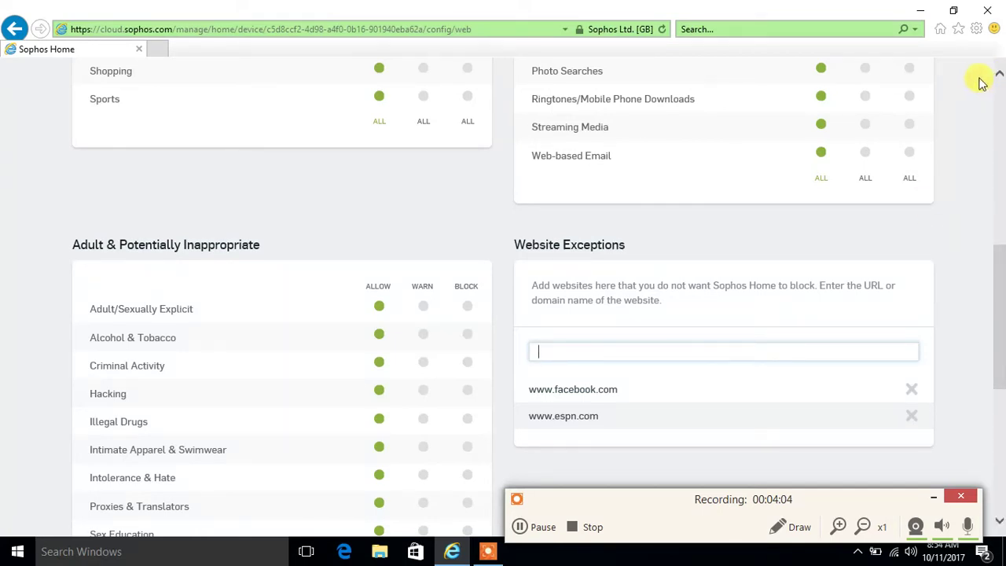
scroll(1000, 75, "up", 3)
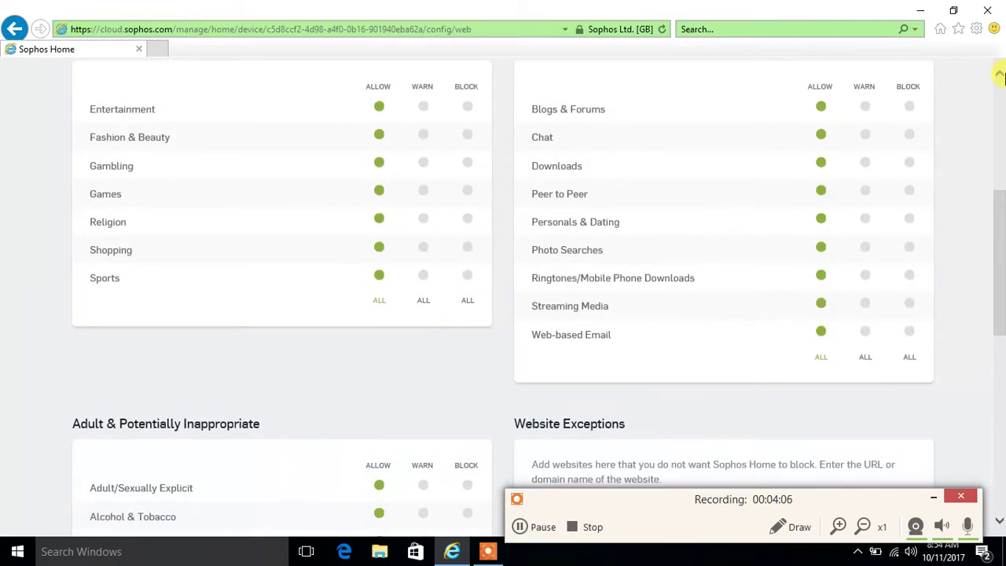
scroll(1000, 521, "down", 3)
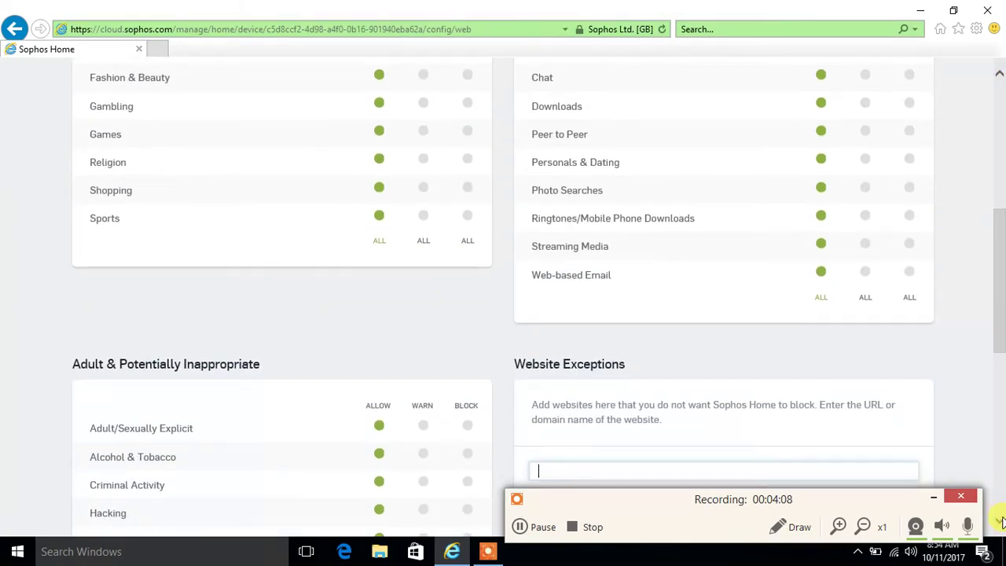
scroll(1000, 520, "down", 6)
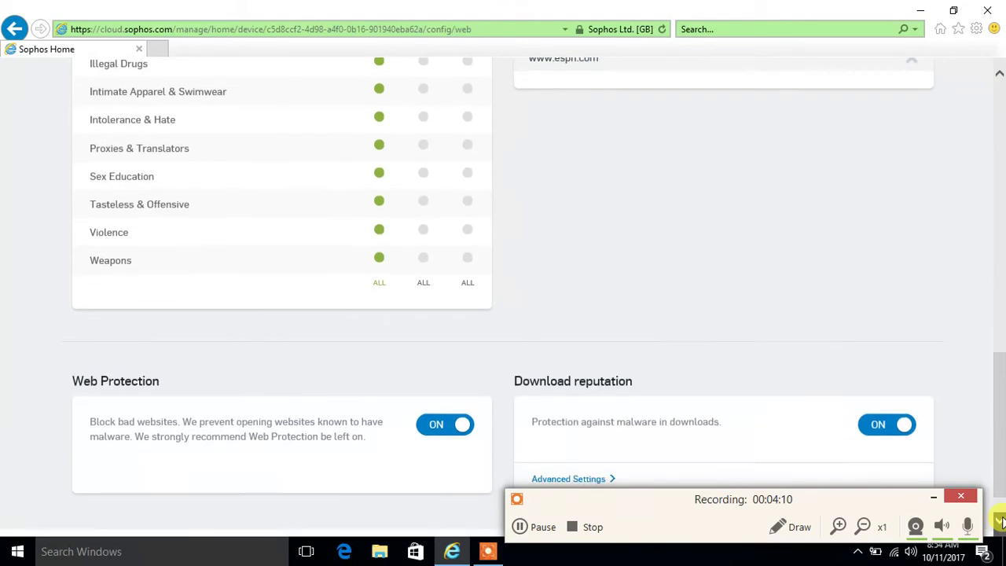
scroll(999, 78, "up", 9)
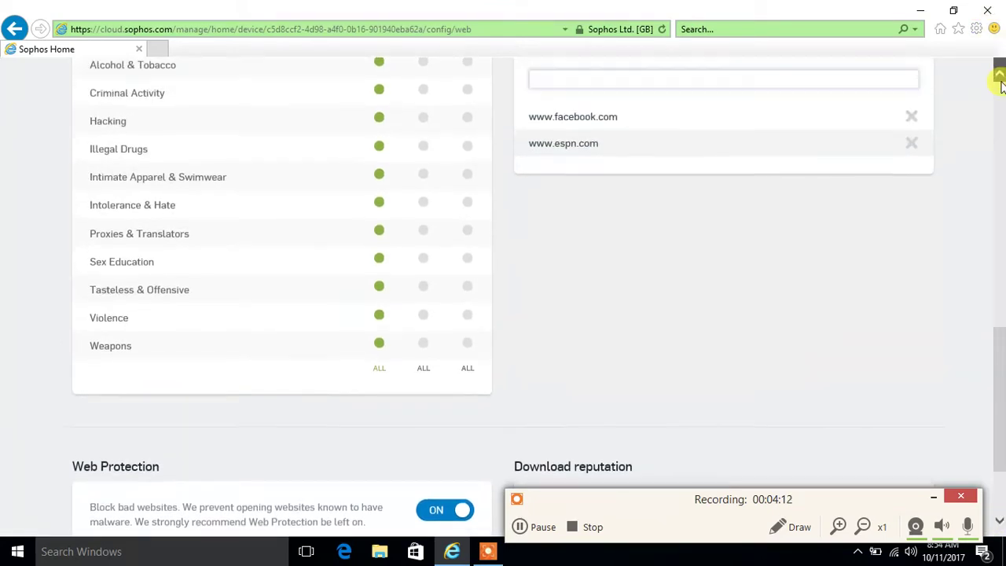
scroll(1000, 78, "up", 6)
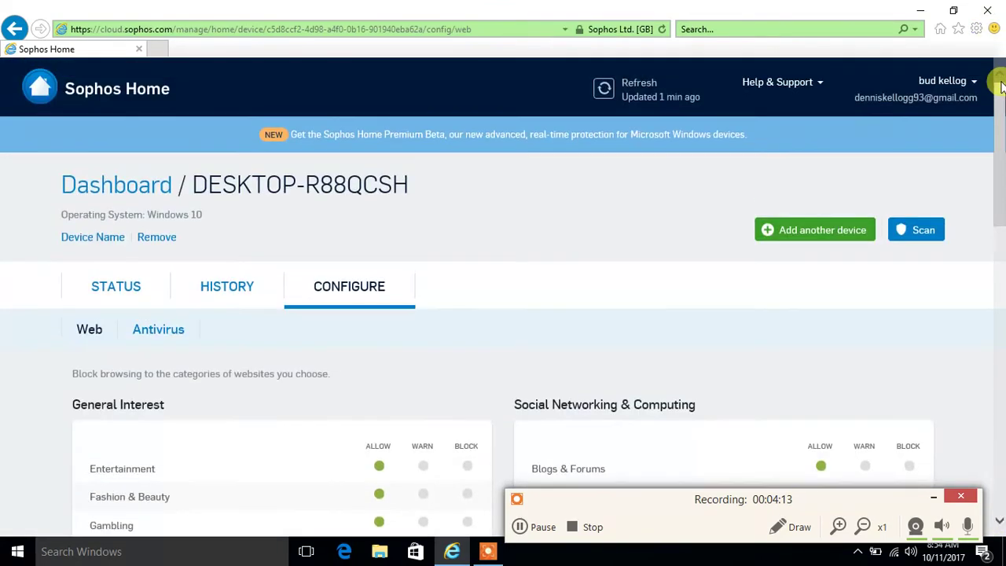
Show the Antivirus settings: on-access scanning on, file and application exception lists left empty
left_click(149, 331)
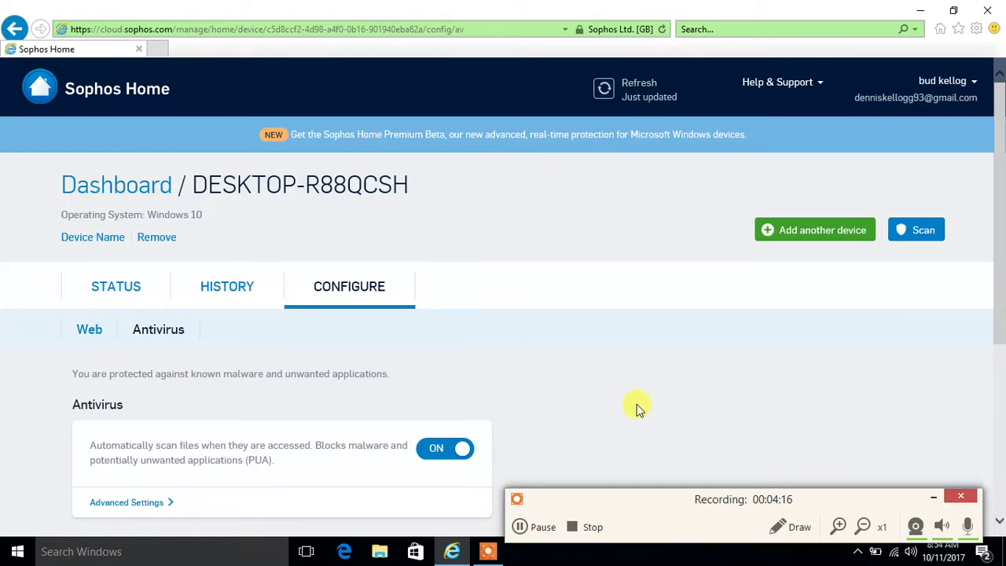
left_click(1001, 522)
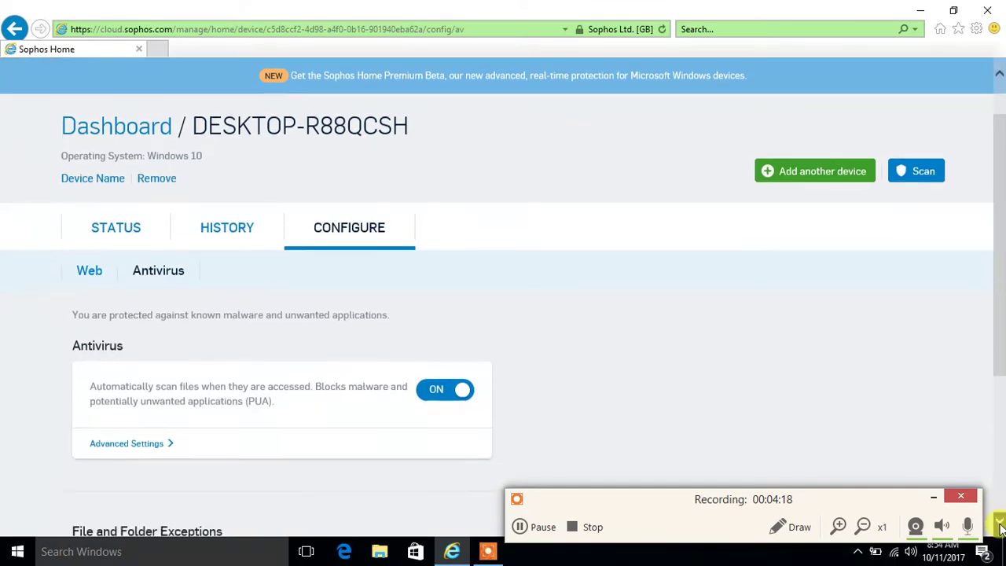
left_click(1000, 526)
left_click(1000, 525)
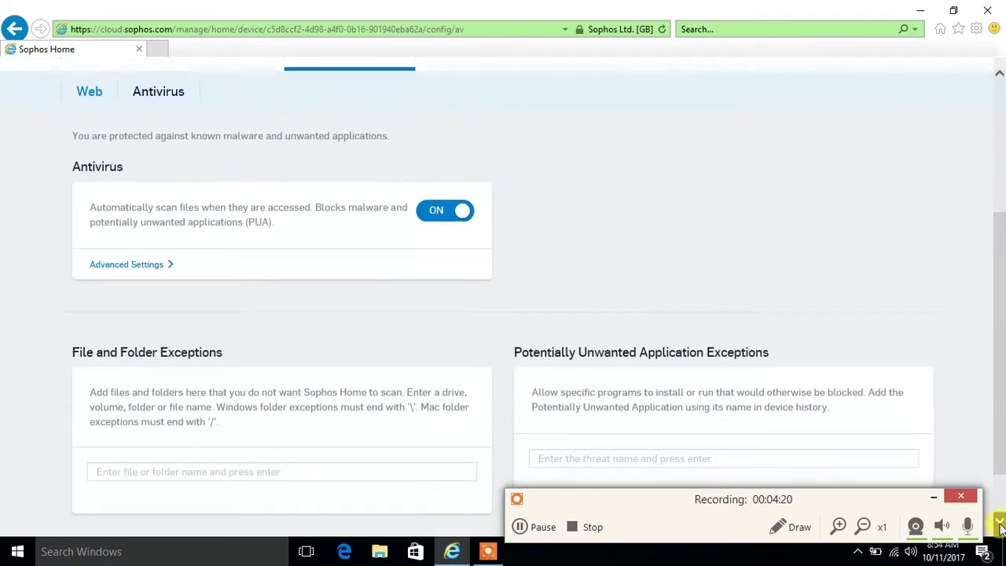
left_click(1001, 526)
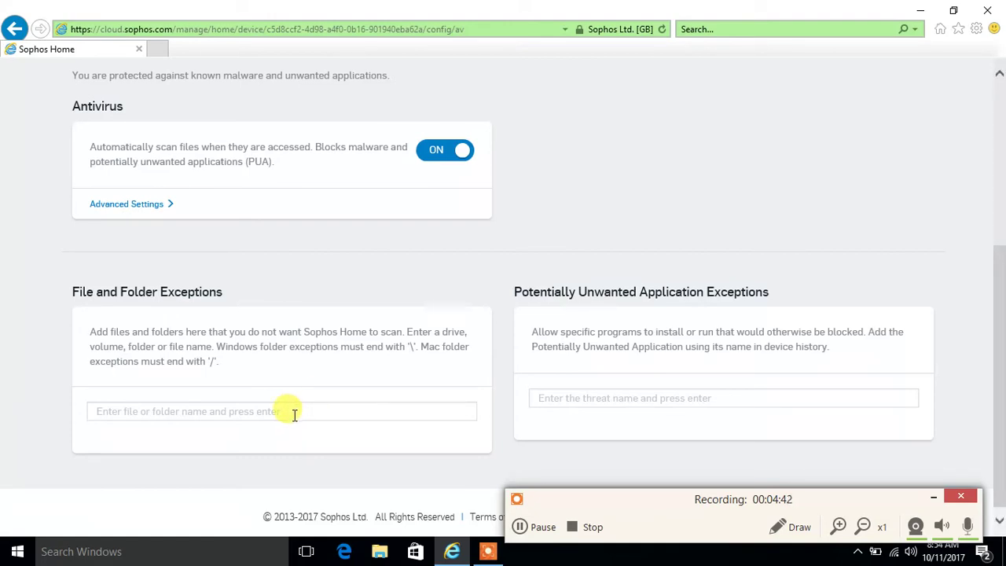
left_click(294, 415)
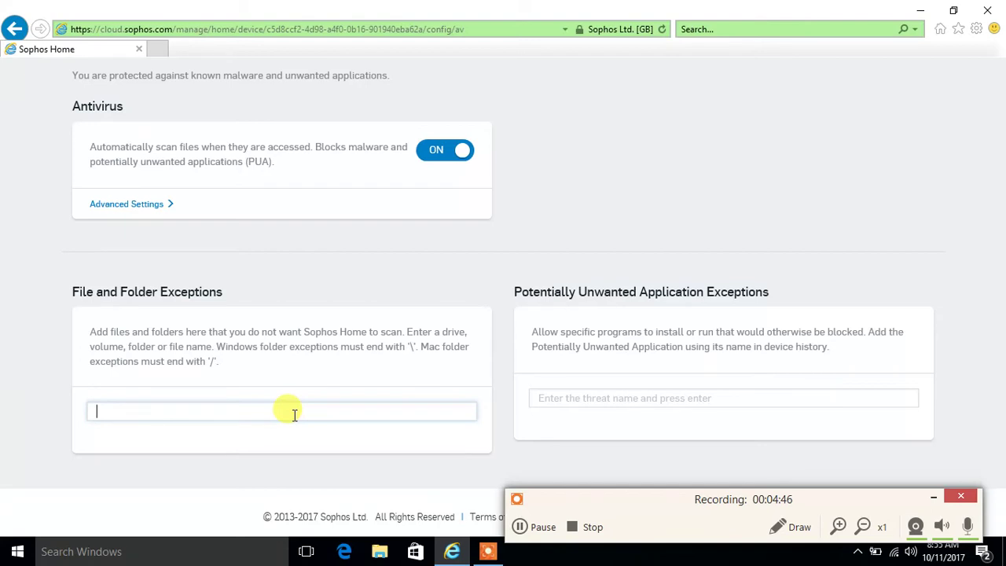
left_click(315, 471)
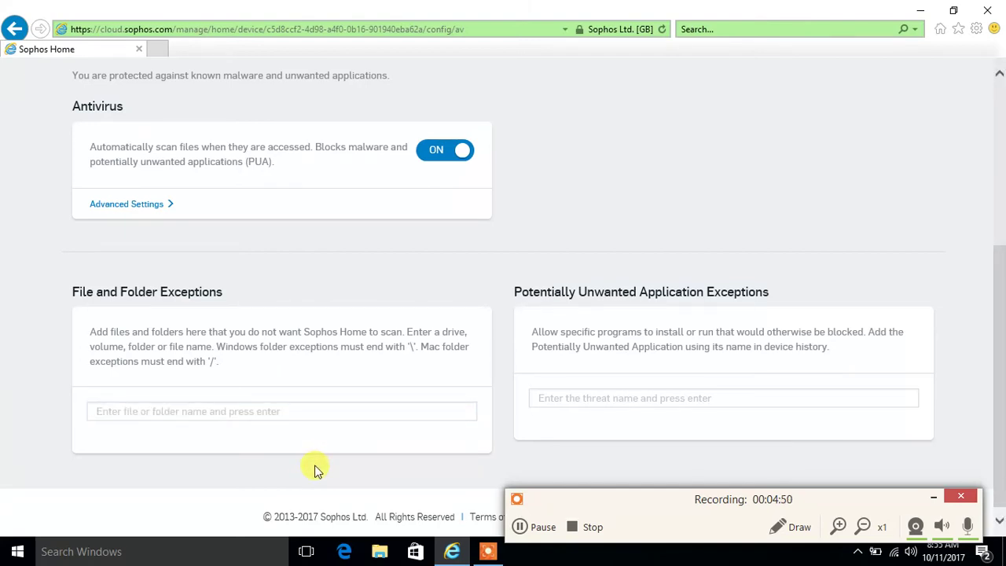